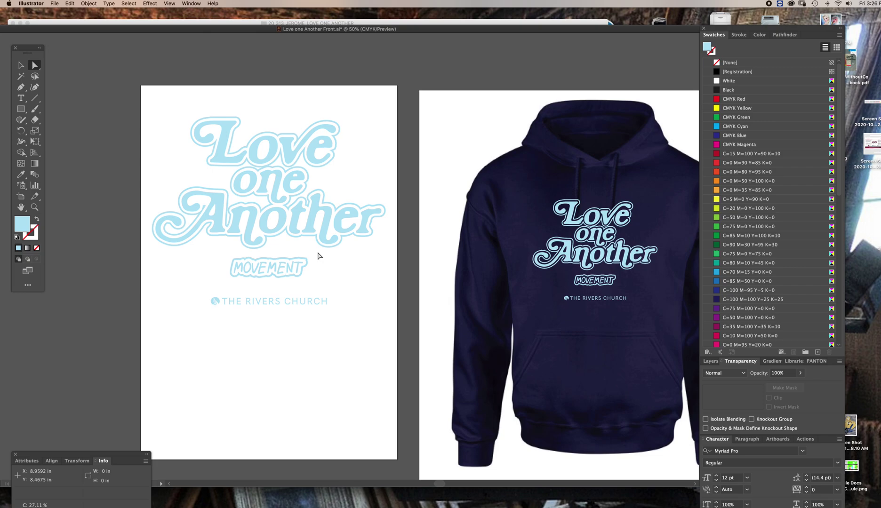
Option-drag a copy of the Love one Another artwork onto the pasteboard left of the artboard
{"action": "left_click", "coordinate": [20, 65]}
{"action": "left_click_drag", "start_coordinate": [139, 99], "coordinate": [384, 327]}
{"action": "left_click_drag", "start_coordinate": [369, 233], "coordinate": [71, 217]}
{"action": "left_click", "coordinate": [118, 231]}
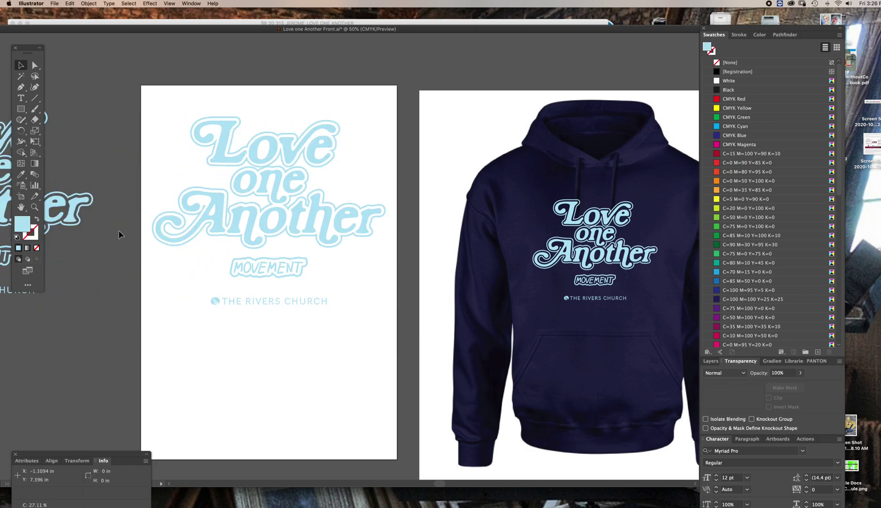
Try a black fill on the original artwork, then undo it back to light blue
{"action": "left_click", "coordinate": [365, 230]}
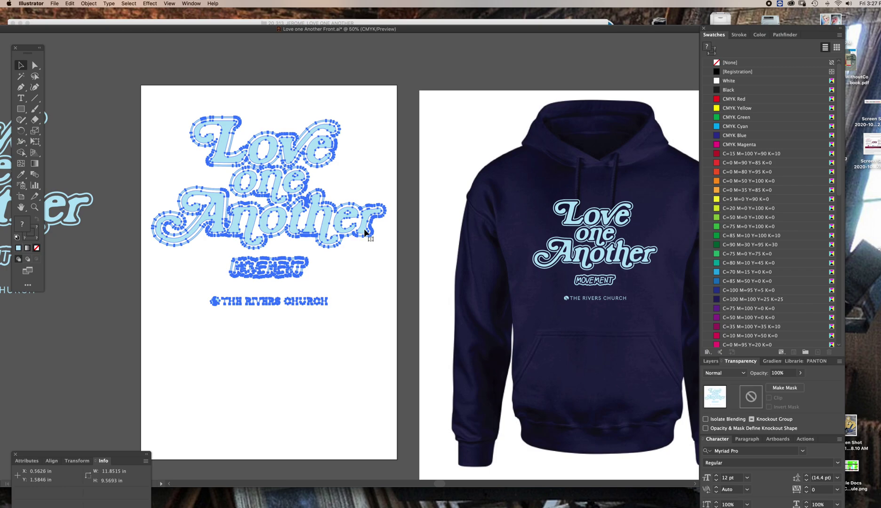
{"action": "left_click", "coordinate": [712, 92]}
{"action": "left_click", "coordinate": [409, 140]}
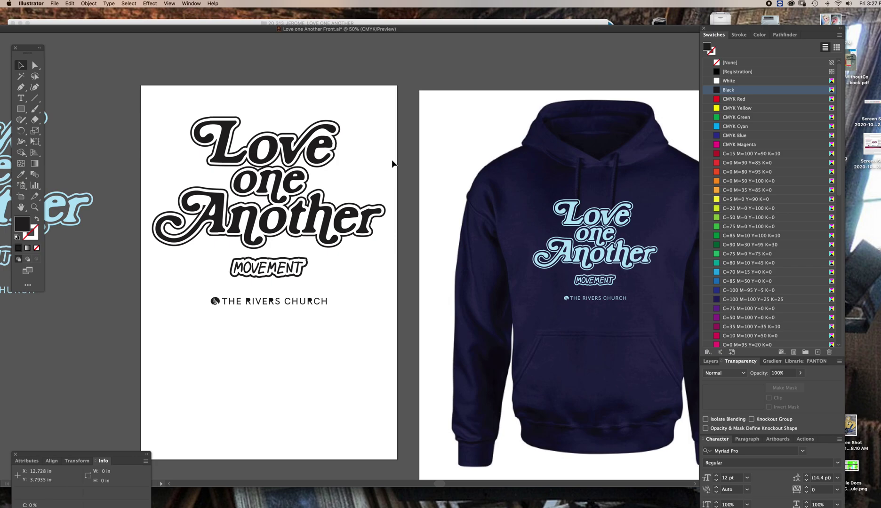
{"action": "left_click", "coordinate": [314, 304]}
{"action": "key", "text": "ctrl+z"}
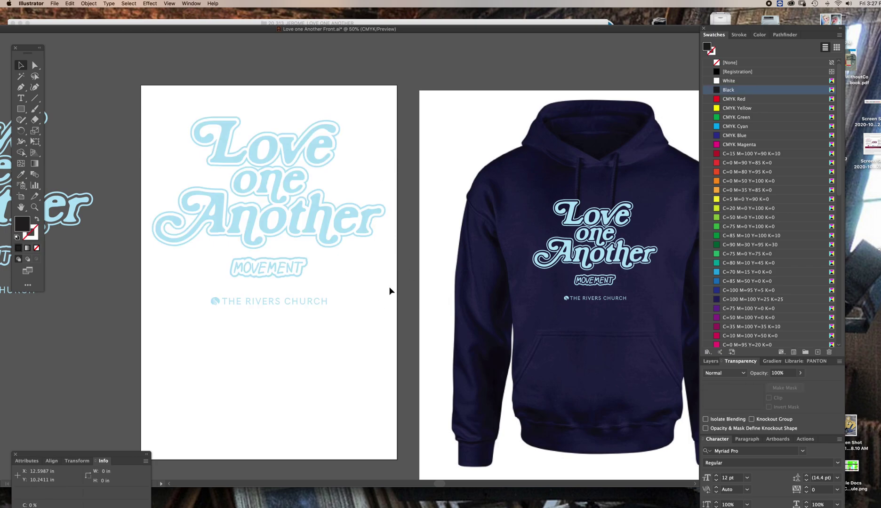
Recentre the artboard and select only the lowercase 'e' of Love with Direct Selection
{"action": "left_click_drag", "start_coordinate": [334, 265], "coordinate": [409, 275]}
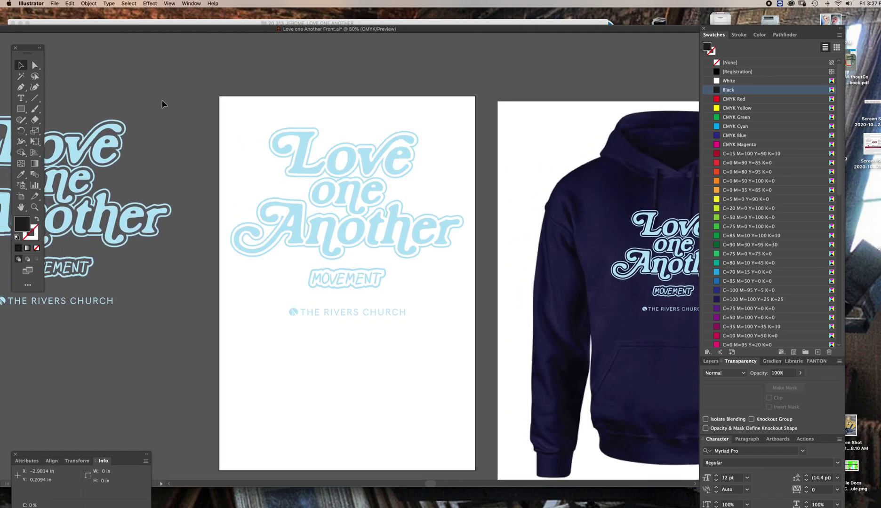
{"action": "left_click", "coordinate": [392, 160]}
{"action": "key", "text": "a"}
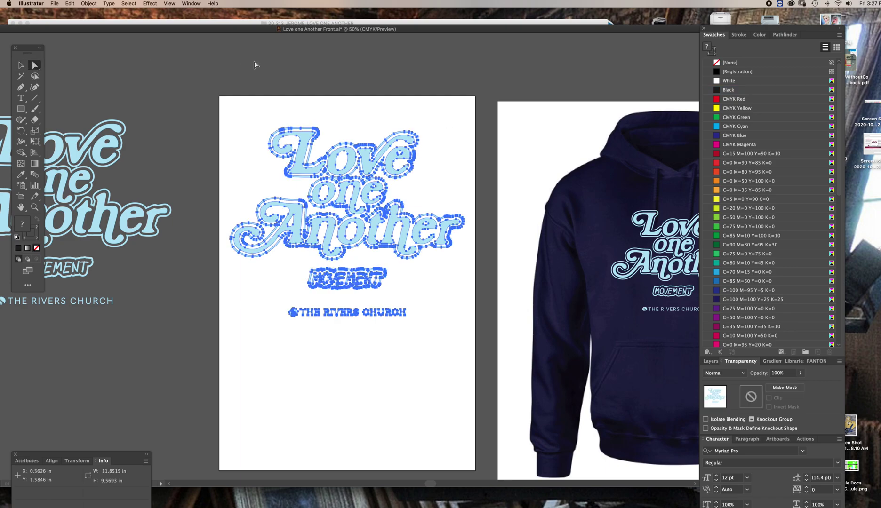
{"action": "left_click", "coordinate": [339, 67]}
{"action": "left_click", "coordinate": [391, 159]}
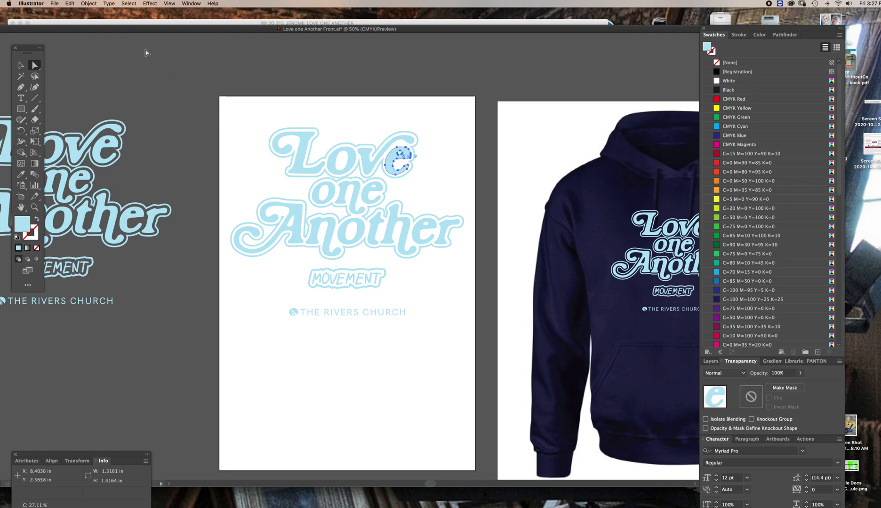
Select all light-blue shapes via Select > Same > Fill Color and start a new swatch from them
{"action": "left_click", "coordinate": [128, 3]}
{"action": "mouse_move", "coordinate": [132, 70]}
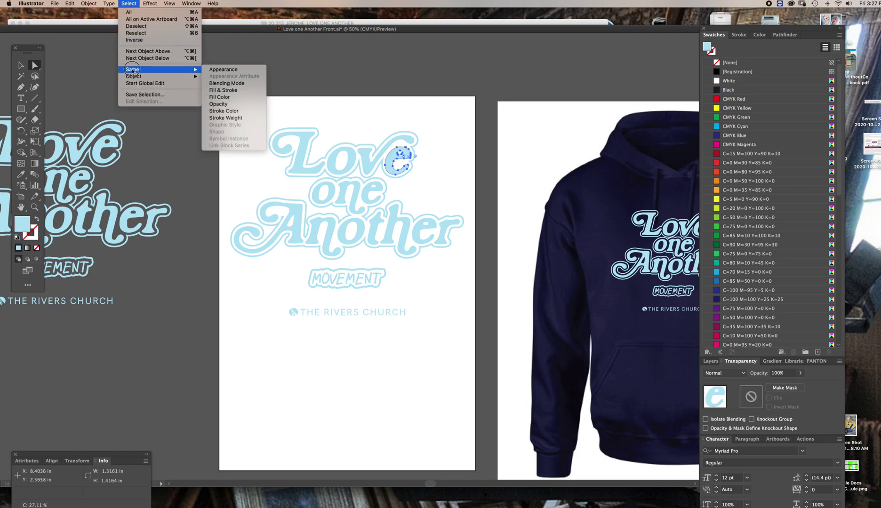
{"action": "left_click", "coordinate": [232, 98]}
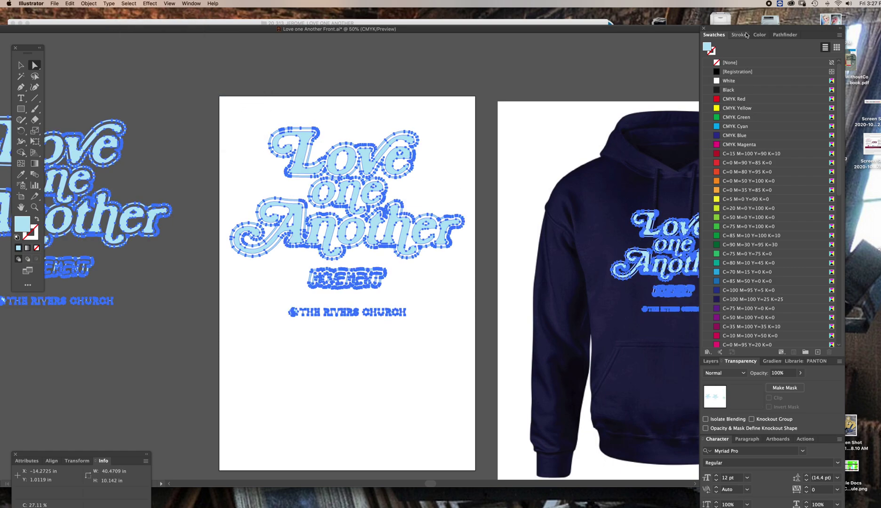
{"action": "left_click_drag", "start_coordinate": [746, 29], "coordinate": [718, 23]}
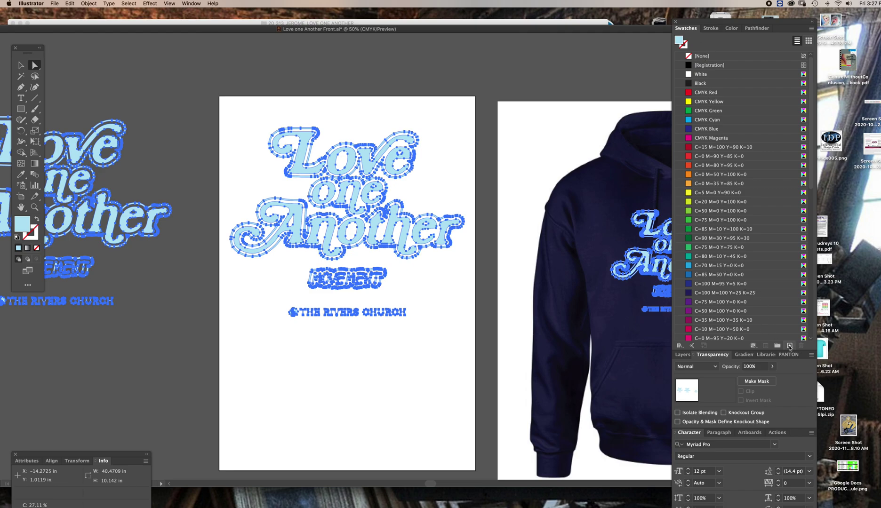
{"action": "left_click", "coordinate": [790, 347]}
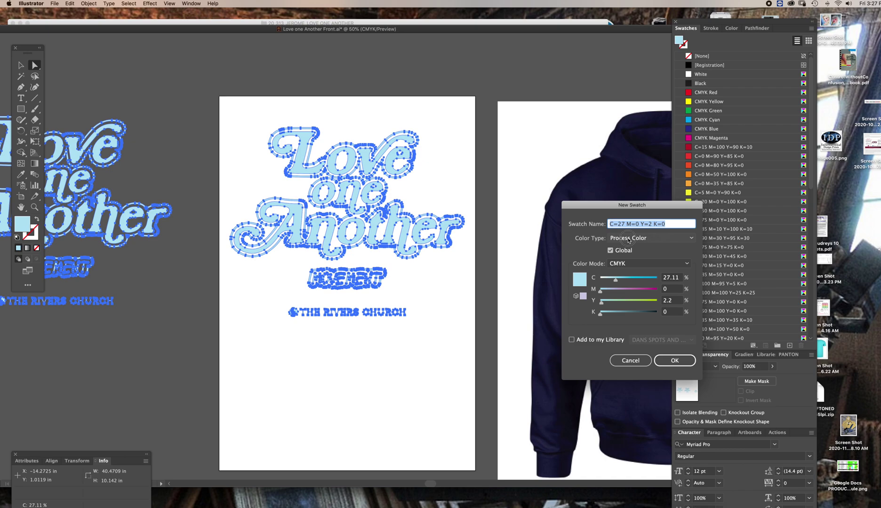
Set the new swatch's Color Type to Spot Color and select its name field
{"action": "left_click", "coordinate": [629, 240]}
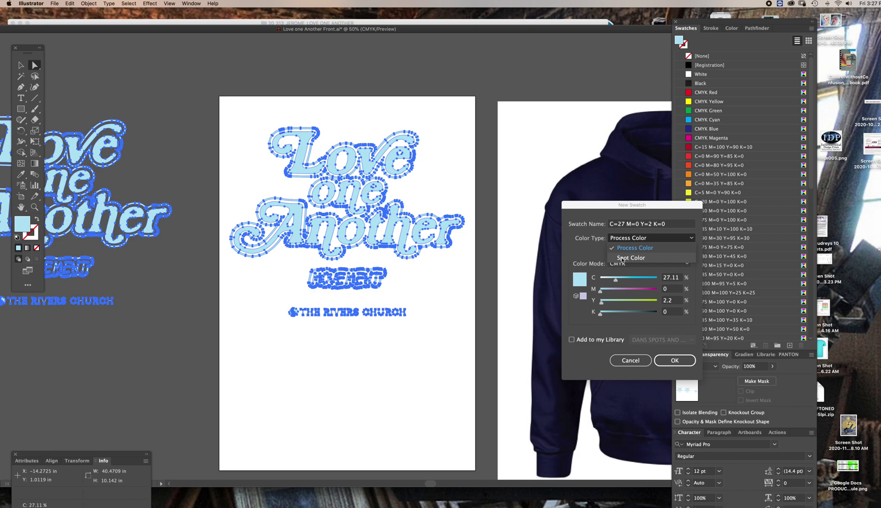
{"action": "left_click", "coordinate": [622, 259]}
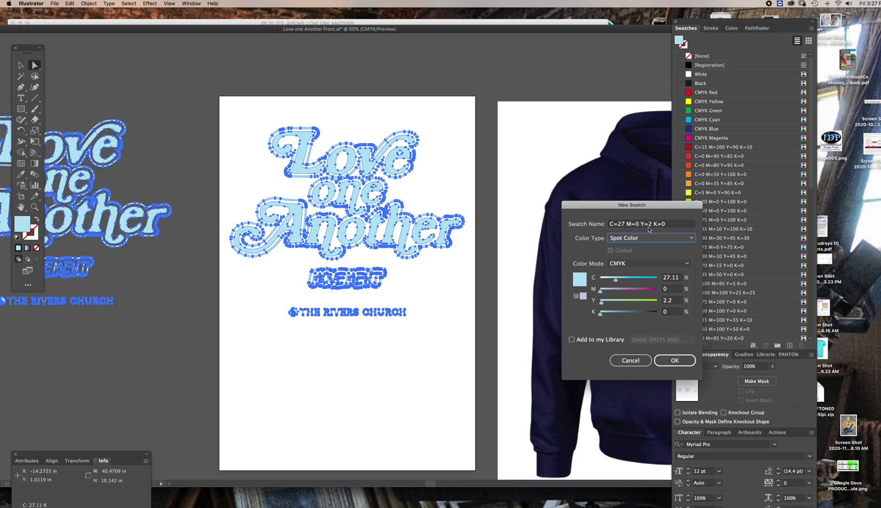
{"action": "left_click", "coordinate": [613, 225]}
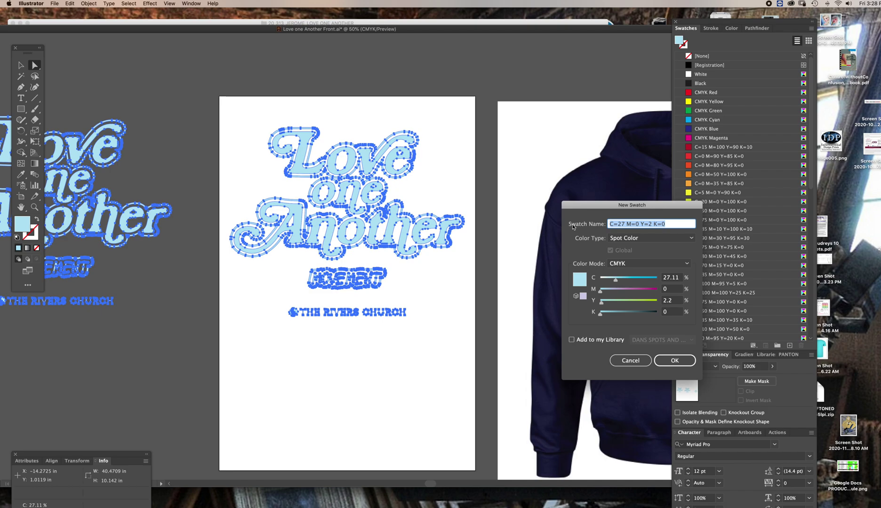
Enter 'SKY BLUE' as the swatch name
{"action": "type", "text": "SKY BLUE"}
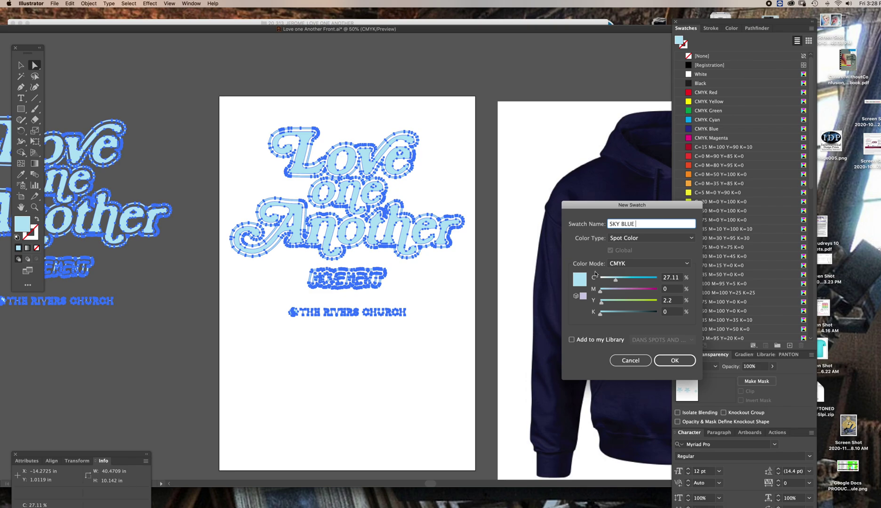
Preview the colour in HSB and RGB, return to CMYK (C 27.11, Y 2.2), keeping Spot Color
{"action": "left_click", "coordinate": [612, 266]}
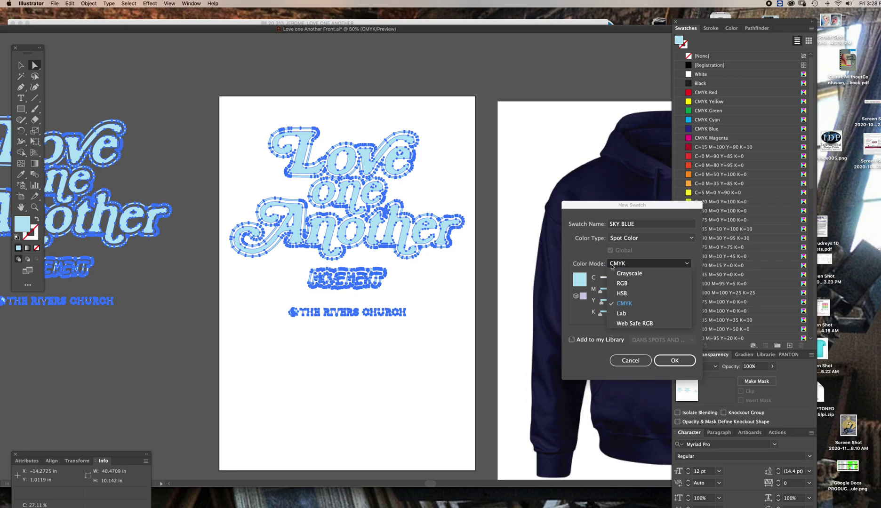
{"action": "left_click", "coordinate": [622, 294]}
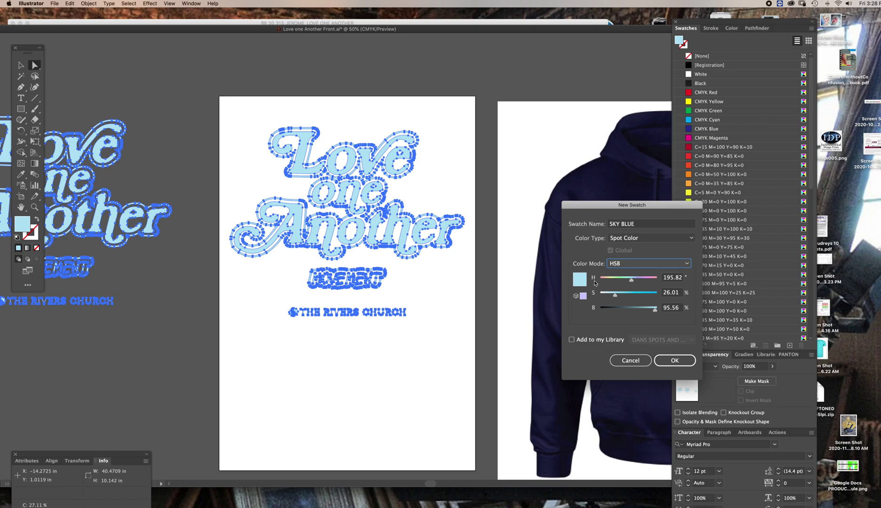
{"action": "left_click", "coordinate": [627, 265]}
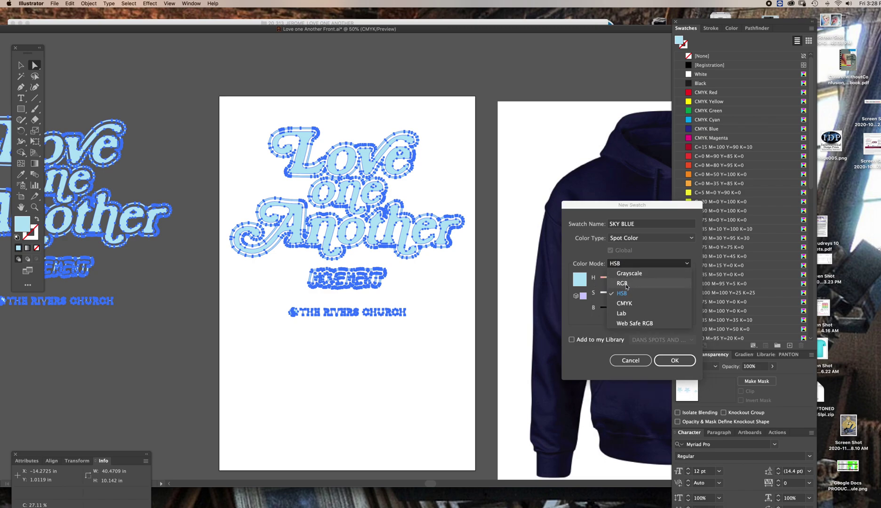
{"action": "left_click", "coordinate": [626, 284]}
{"action": "left_click", "coordinate": [621, 264]}
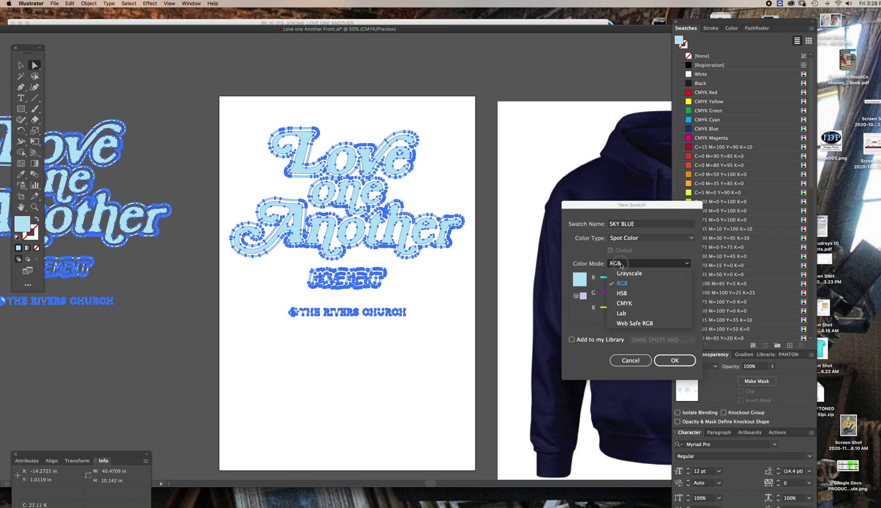
{"action": "left_click", "coordinate": [626, 307]}
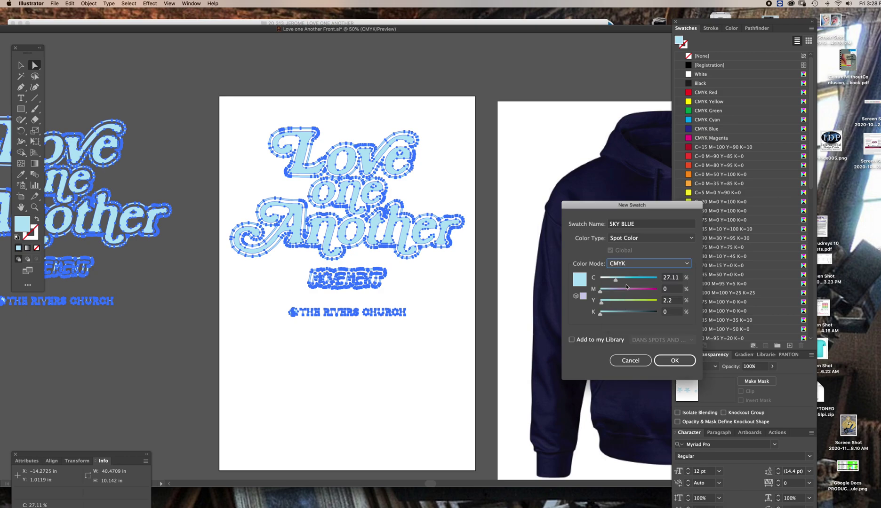
{"action": "left_click", "coordinate": [617, 241]}
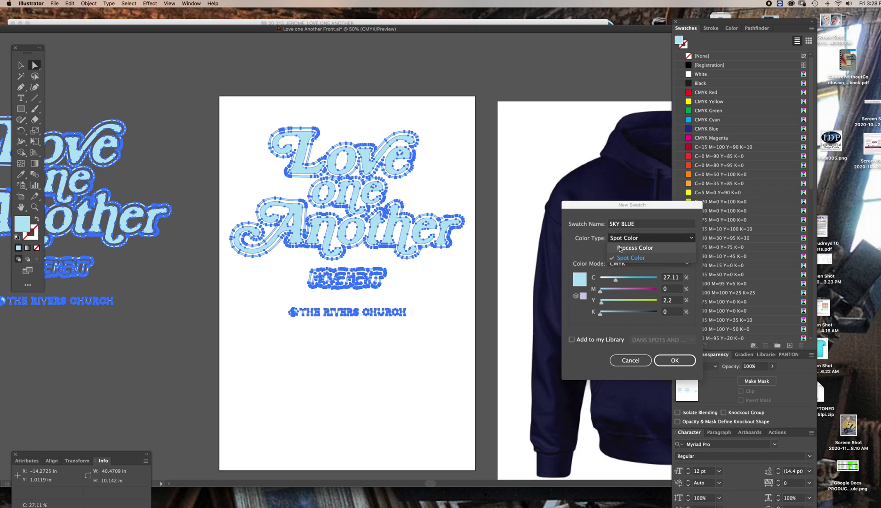
{"action": "left_click", "coordinate": [594, 247]}
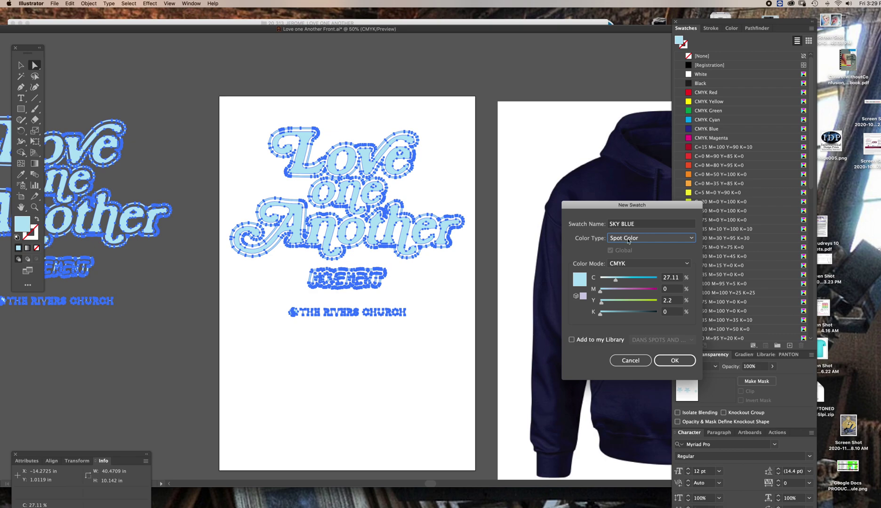
Add the SKY BLUE swatch, then delete all unused swatches via Select All Unused
{"action": "left_click", "coordinate": [674, 361]}
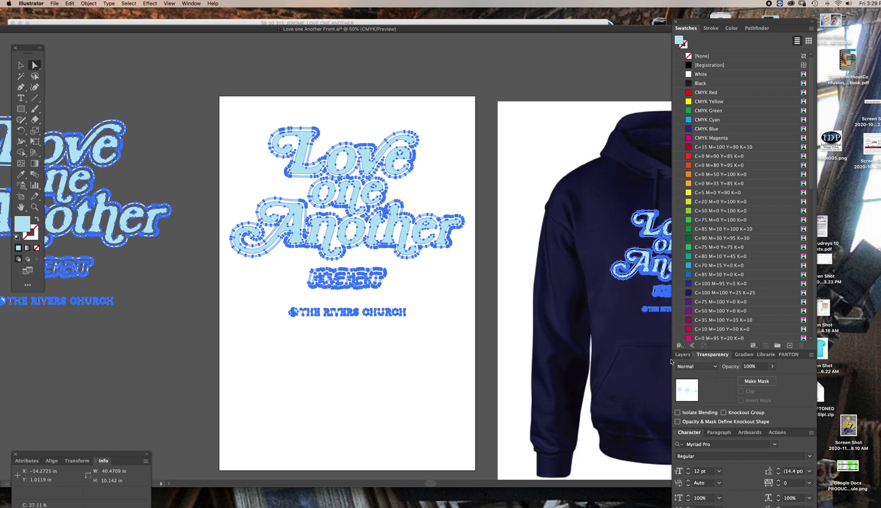
{"action": "left_click", "coordinate": [450, 141]}
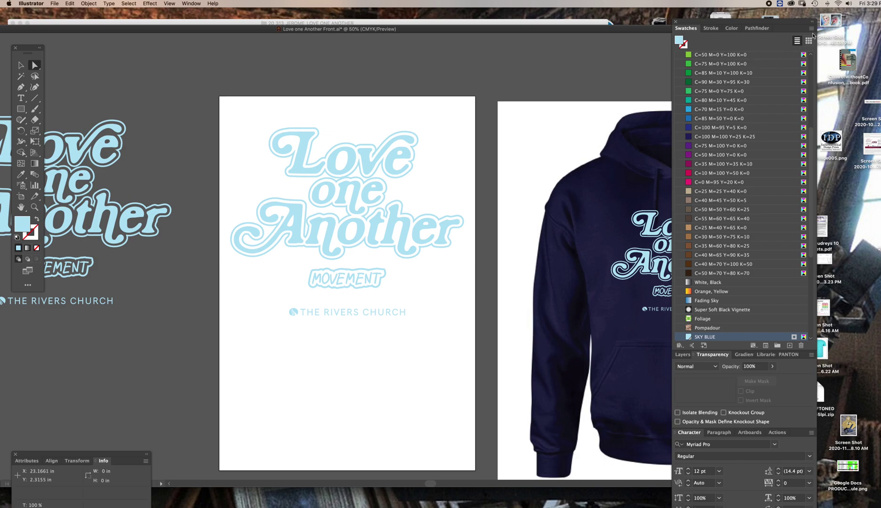
{"action": "left_click_drag", "start_coordinate": [790, 26], "coordinate": [775, 32]}
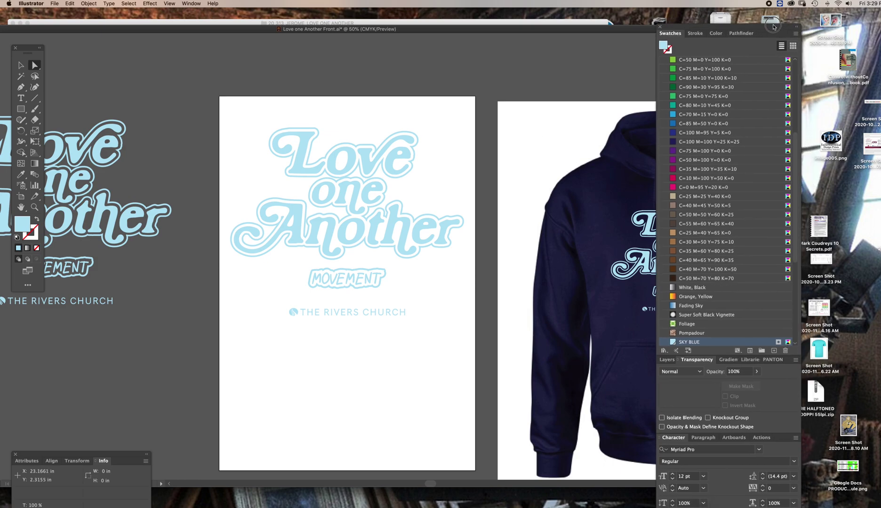
{"action": "left_click", "coordinate": [796, 34]}
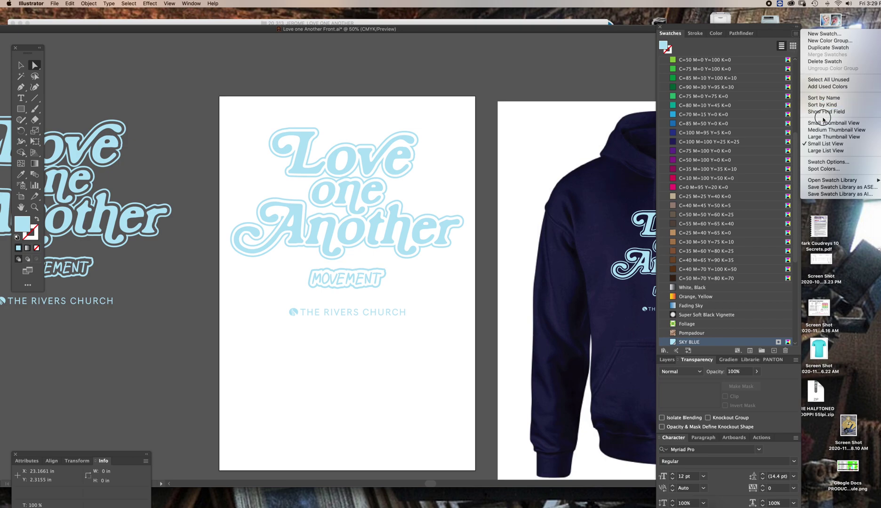
{"action": "left_click", "coordinate": [820, 79]}
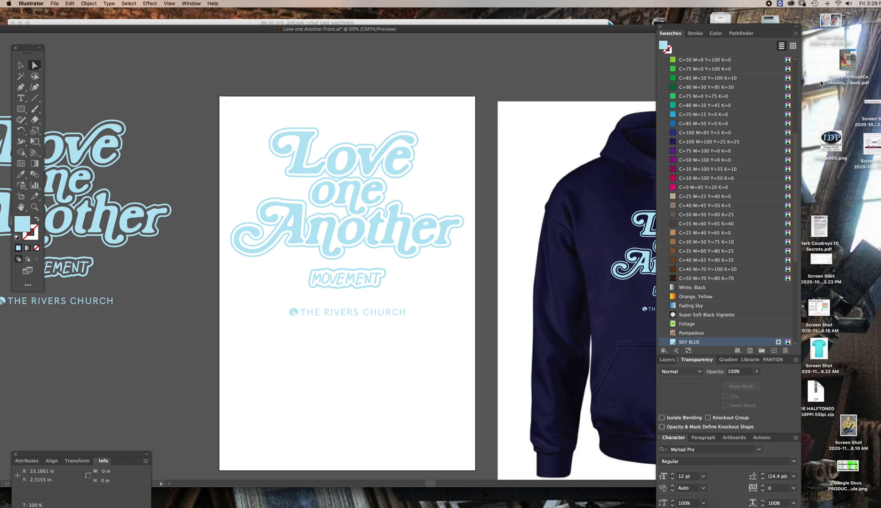
{"action": "left_click", "coordinate": [785, 350]}
{"action": "left_click", "coordinate": [448, 275]}
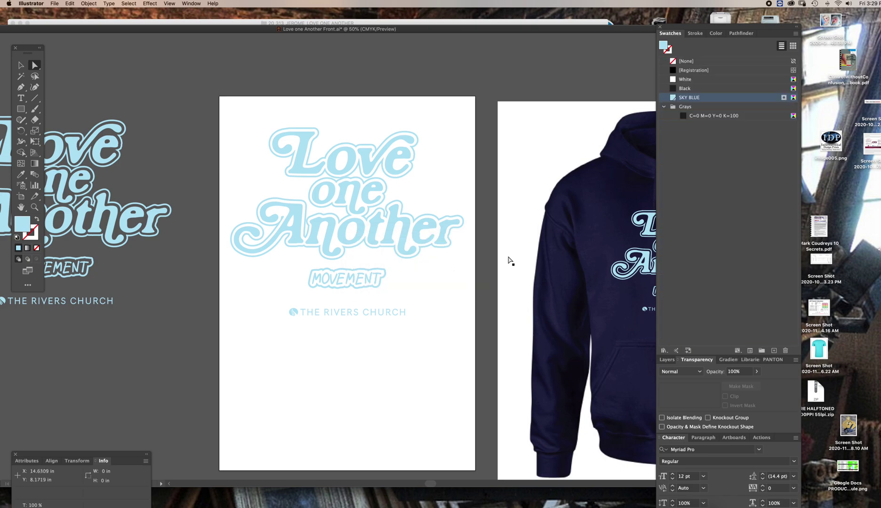
Delete the Grays swatch group
{"action": "left_click", "coordinate": [664, 106]}
{"action": "left_click", "coordinate": [685, 106]}
{"action": "left_click_drag", "start_coordinate": [801, 351], "coordinate": [784, 351]}
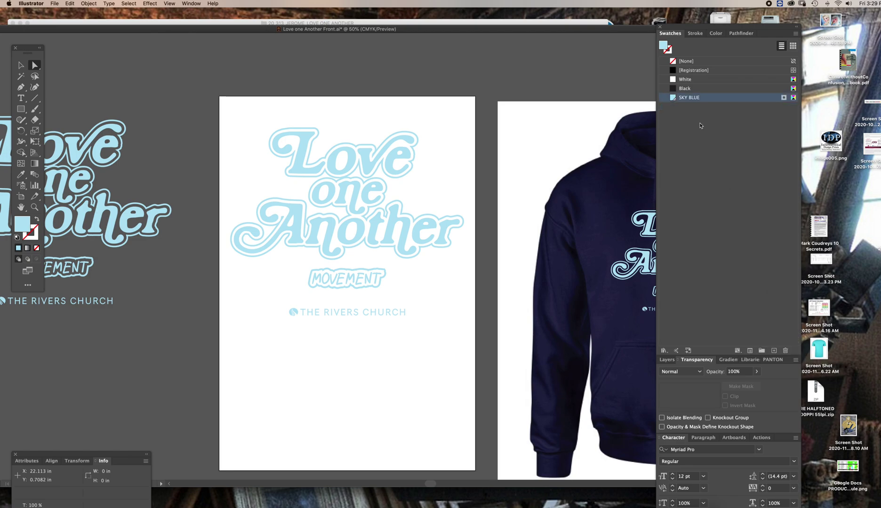